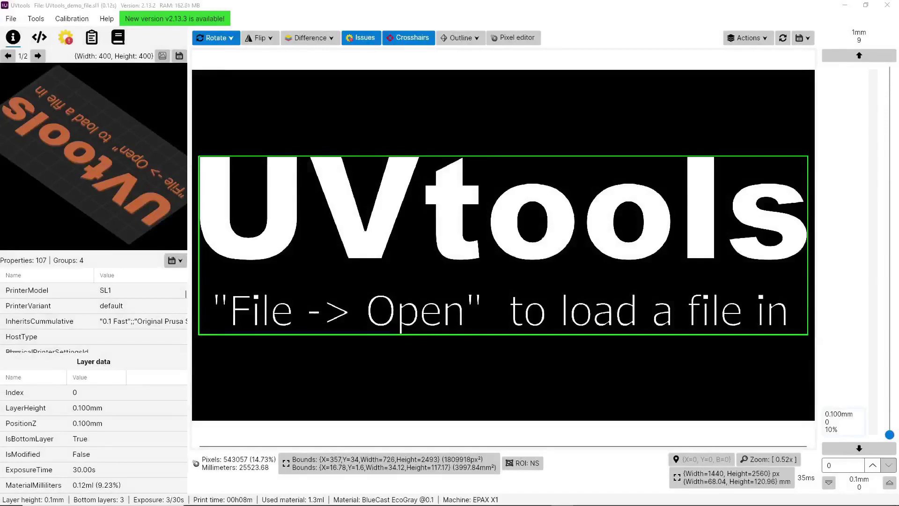
- Accept the automatic update from UVtools v2.13.2 to v2.13.3
click(160, 21)
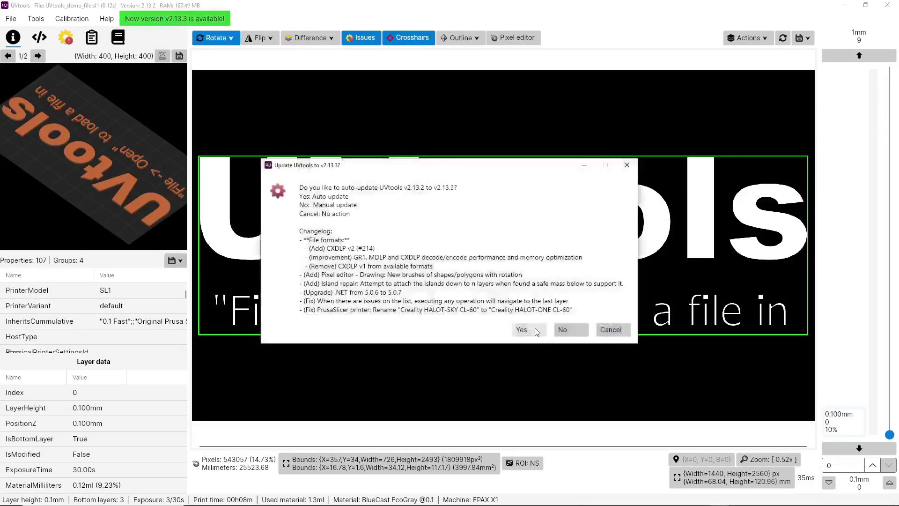
click(522, 330)
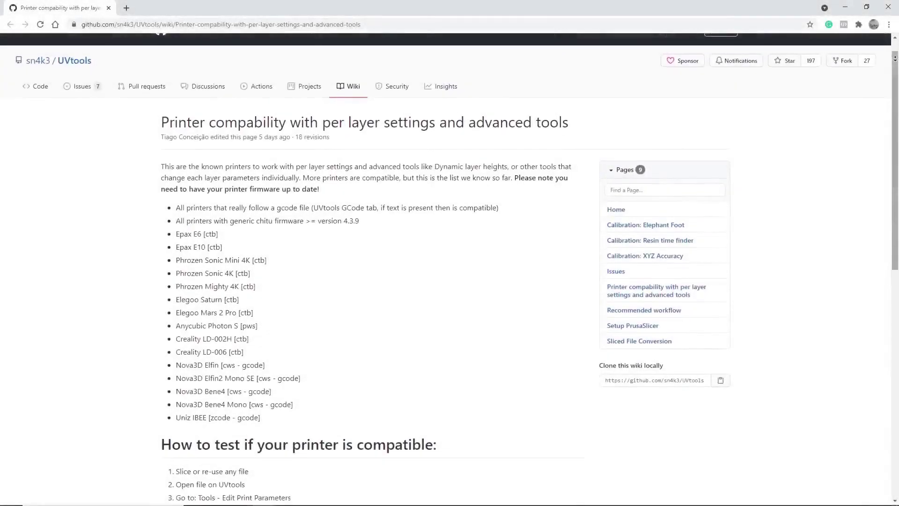
scroll(449, 281, down, 1)
scroll(450, 281, down, 1)
scroll(450, 281, down, 1)
scroll(449, 281, down, 1)
scroll(449, 281, down, 1)
scroll(449, 281, down, 1)
scroll(449, 281, down, 1)
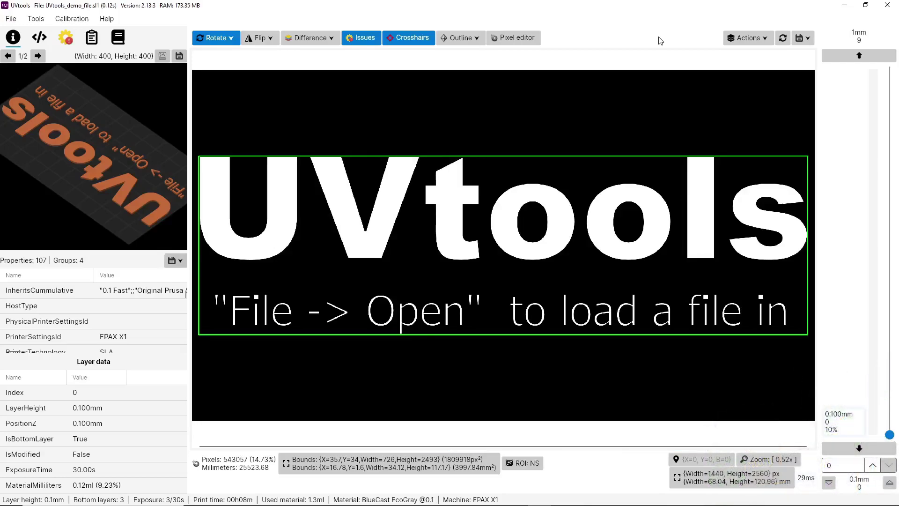
- Open E6 Epax Pyramid.ctb from the Small Format (X1 and E6) test prints folder
click(11, 19)
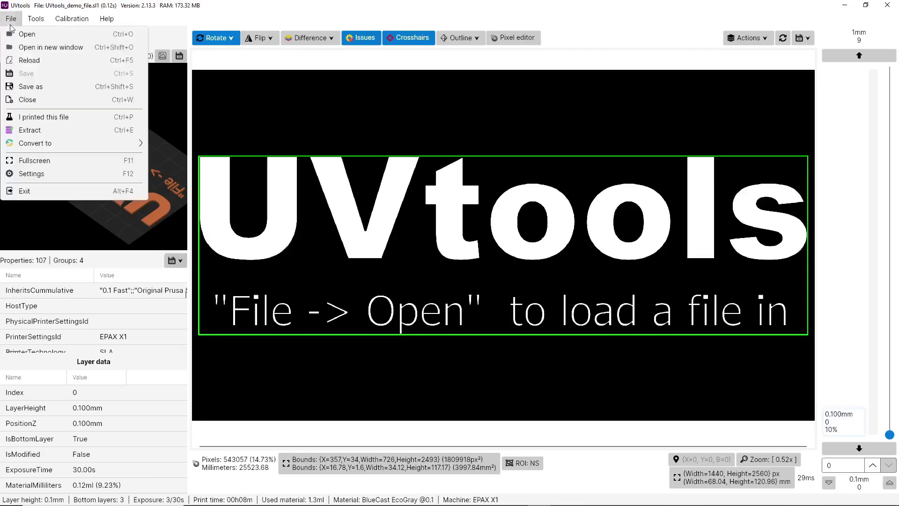
click(27, 35)
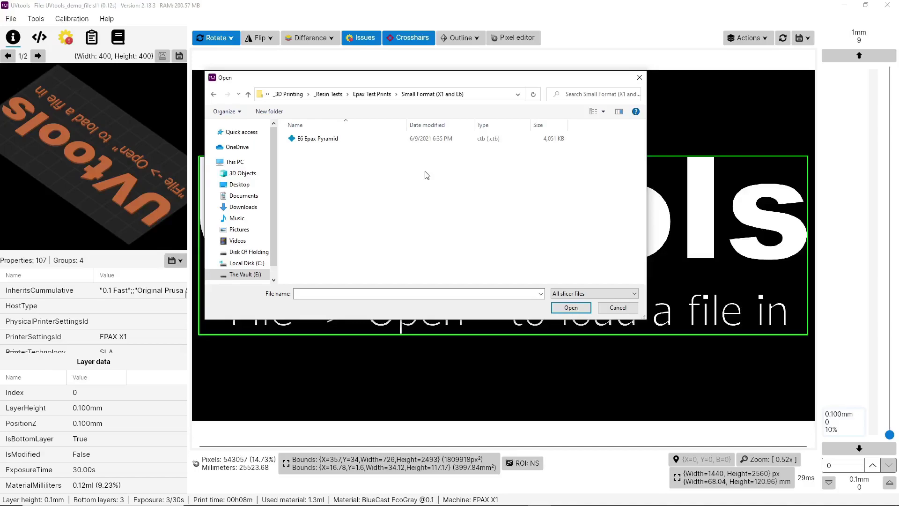
click(299, 139)
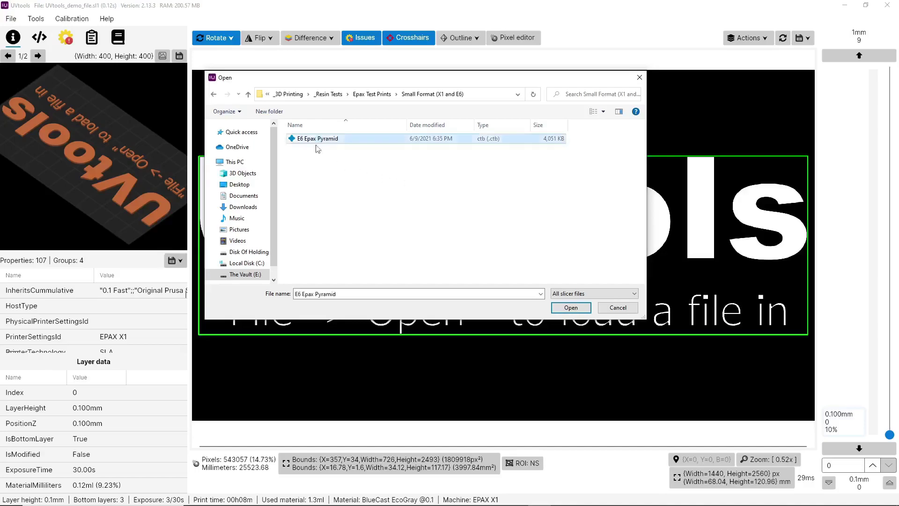
click(571, 309)
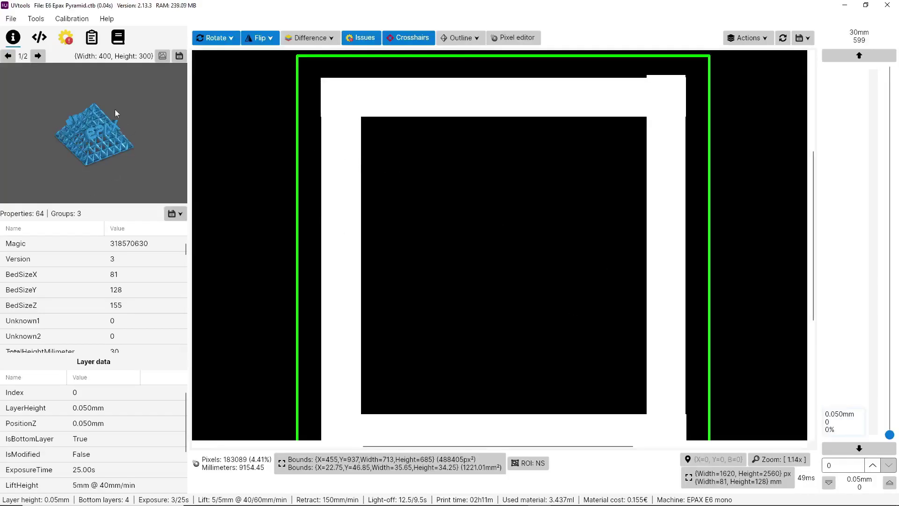
- Go to the pyramid's top layer, 599 at 30.000 mm
drag(890, 433, 872, 51)
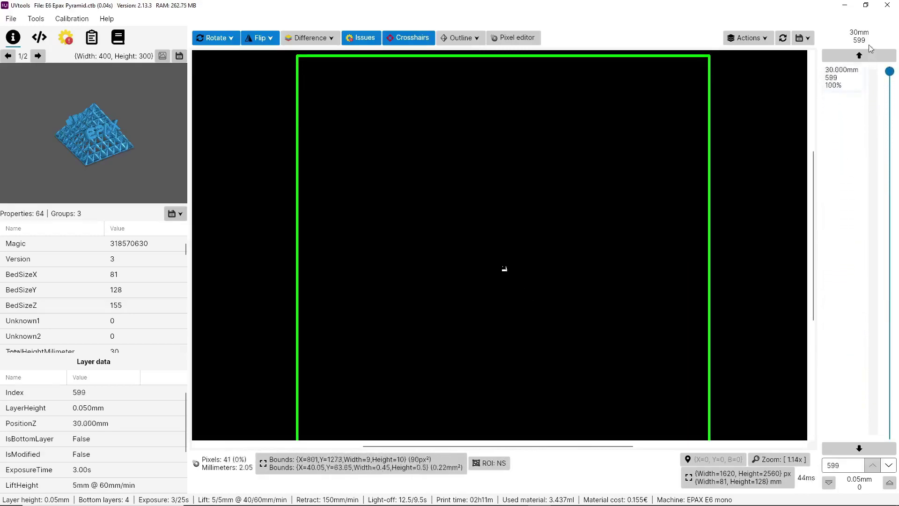
- Launch the Exposure time finder from the Calibration menu
click(71, 20)
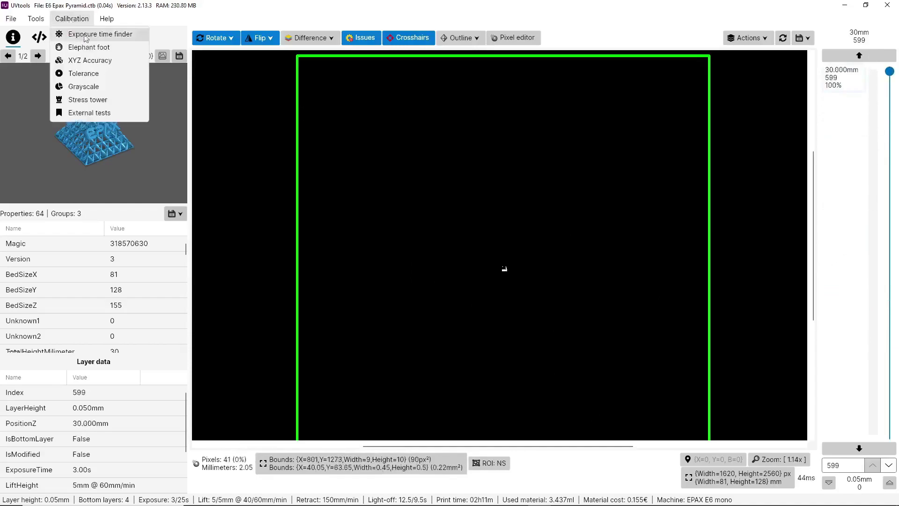
click(106, 36)
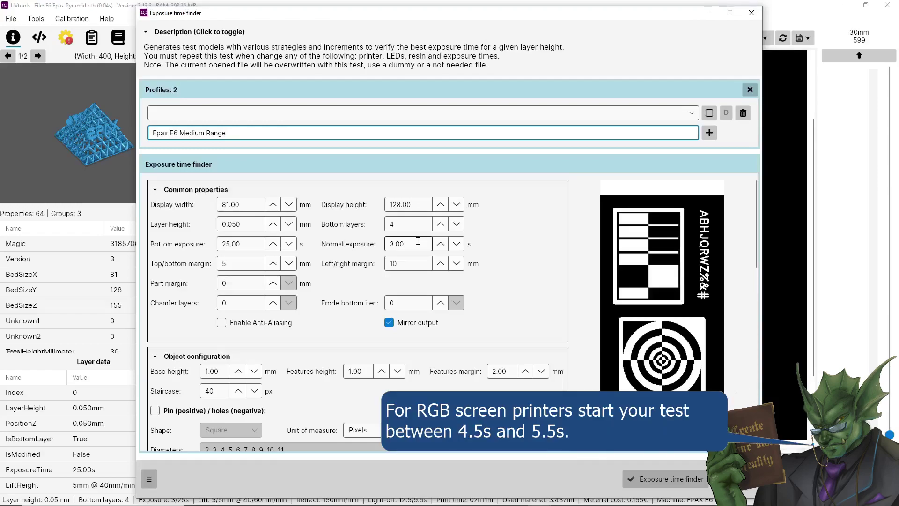
- Set the normal exposure to 2.50 s
triple_click(418, 241)
text(2.5)
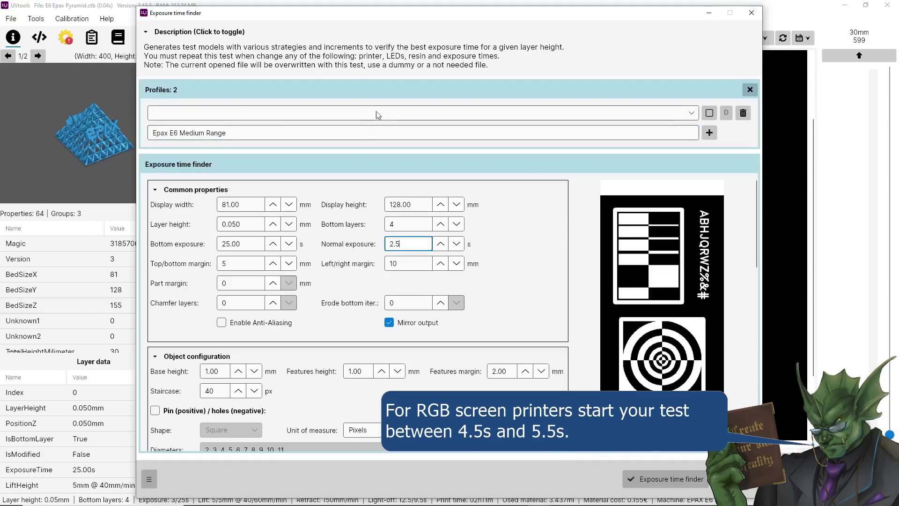
click(506, 197)
scroll(507, 196, down, 3)
scroll(511, 250, up, 3)
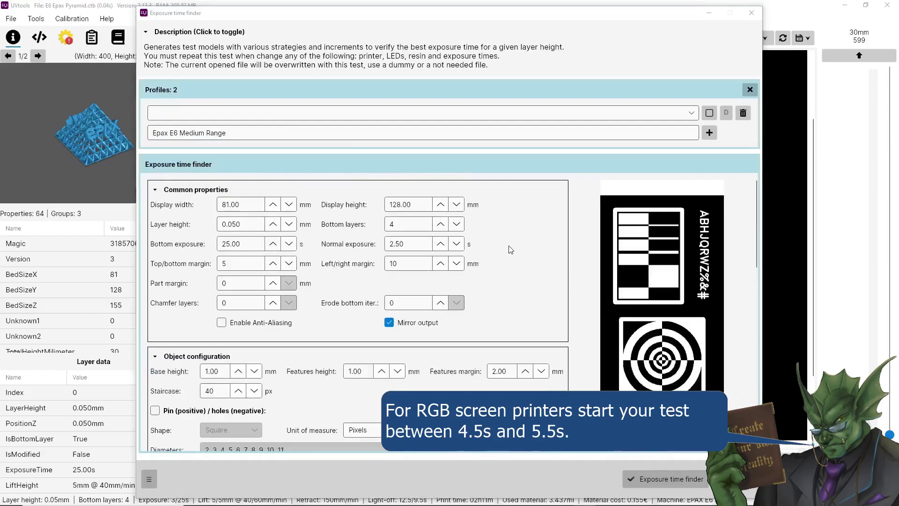
- Add pins and holes and change the test text to 'Elegoo ABS Gray'
click(155, 412)
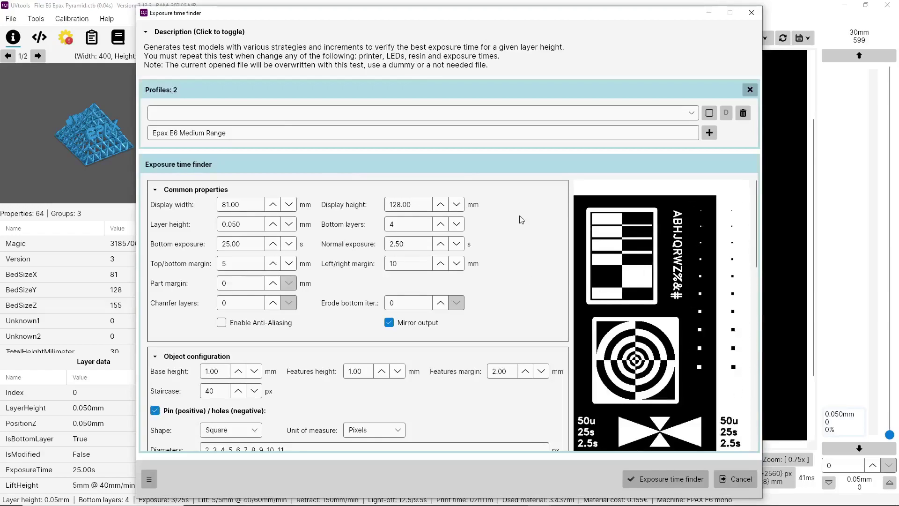
scroll(521, 220, down, 8)
scroll(522, 220, down, 4)
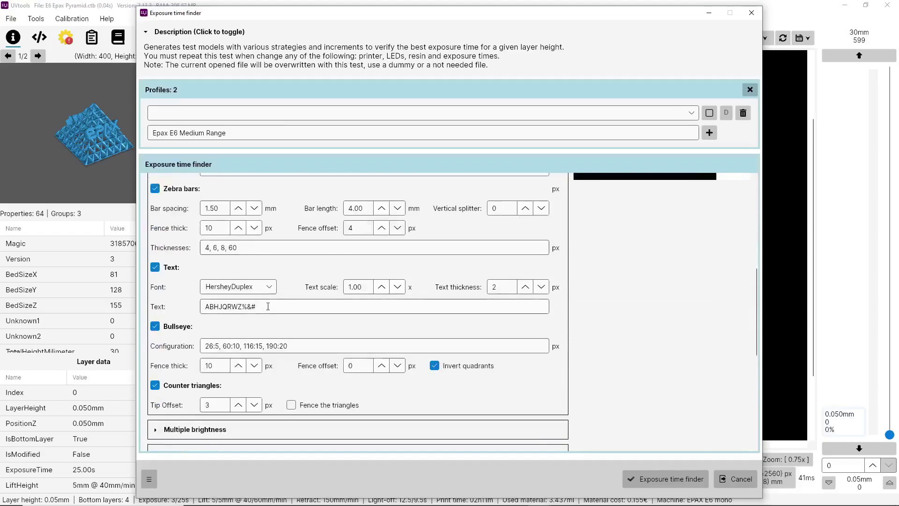
drag(268, 306, 200, 309)
text(Elegoo ABS Gray)
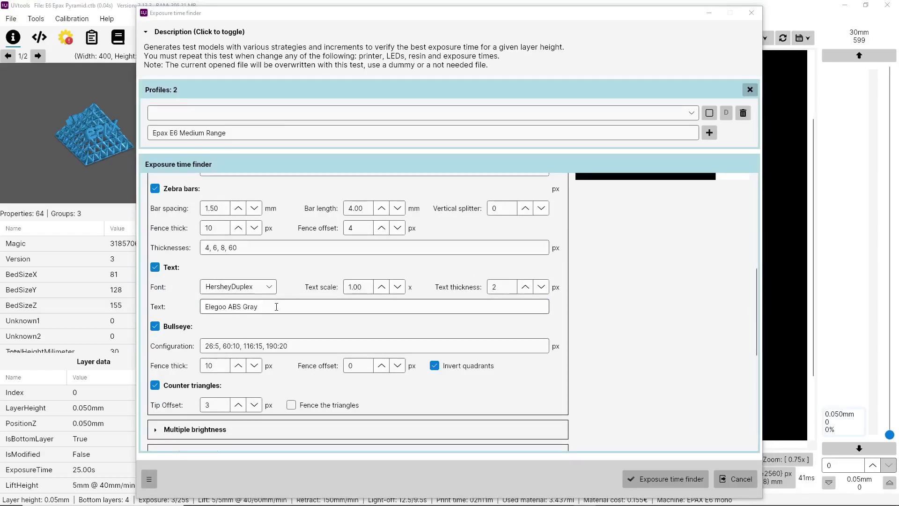
scroll(276, 307, down, 6)
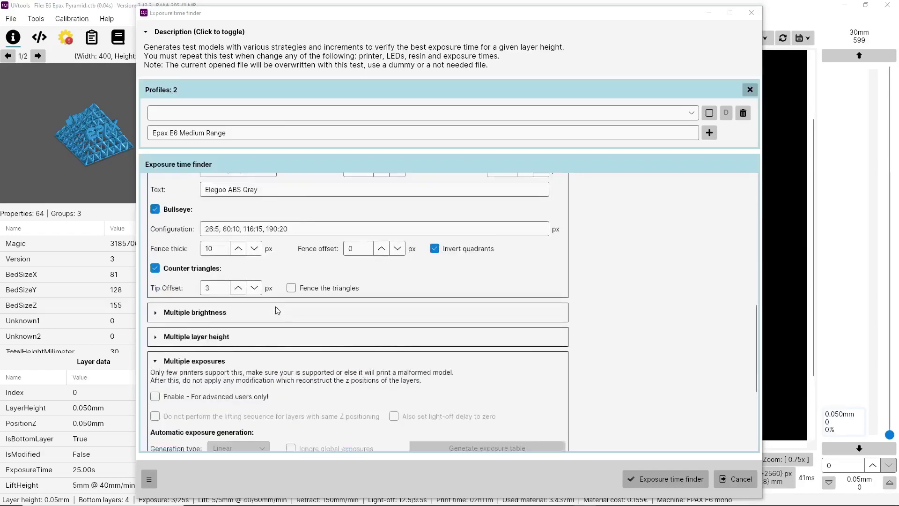
scroll(277, 310, down, 3)
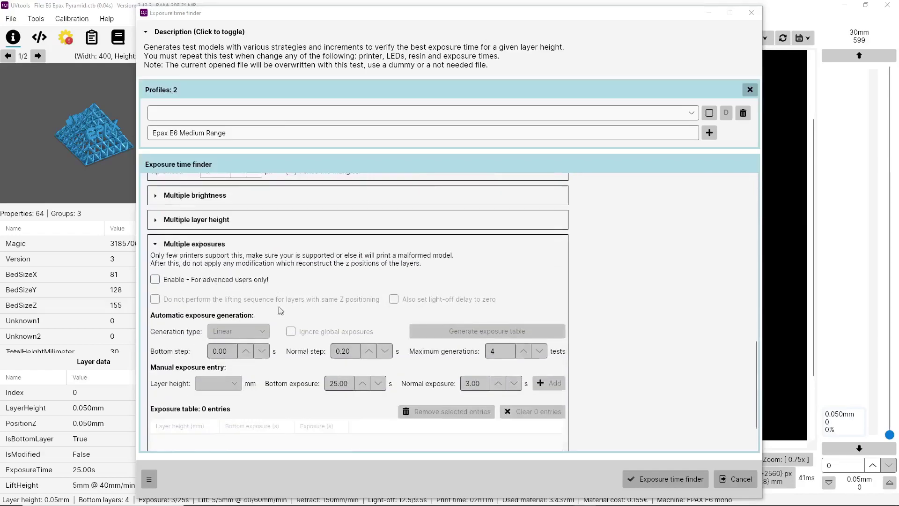
- Enable multiple exposures with a 0.50 s normal step and 5 maximum generations
click(155, 279)
scroll(348, 237, down, 2)
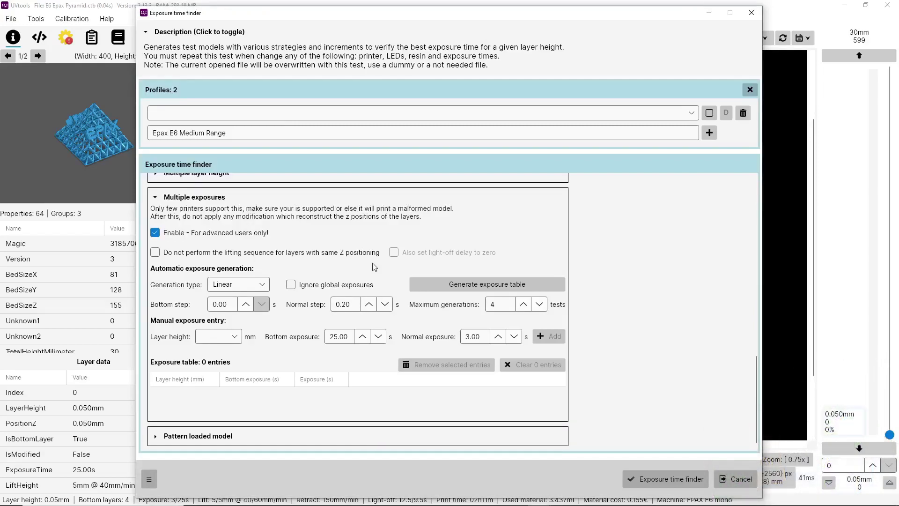
click(353, 306)
scroll(353, 307, up, 3)
click(506, 304)
key(BackSpace)
text(5)
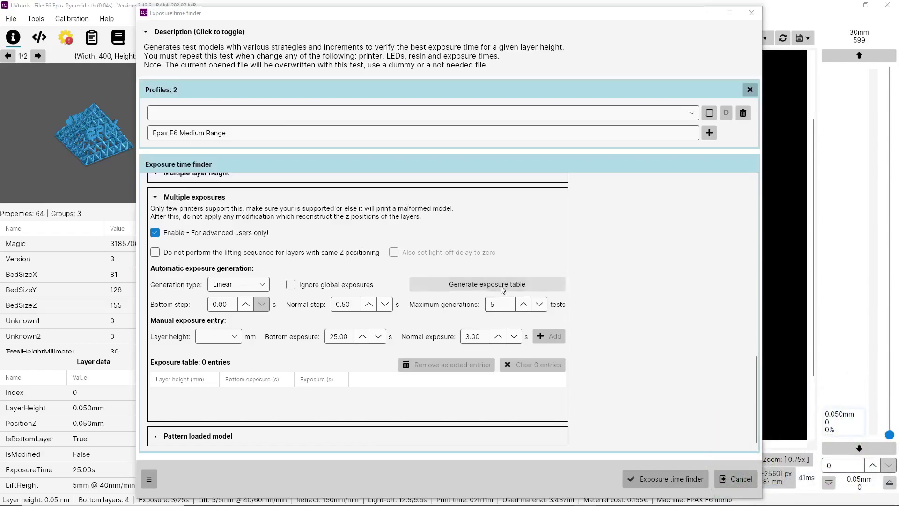
- Generate the exposure table, then add a 0.05 mm, 2.25 s entry
click(487, 284)
scroll(383, 305, down, 2)
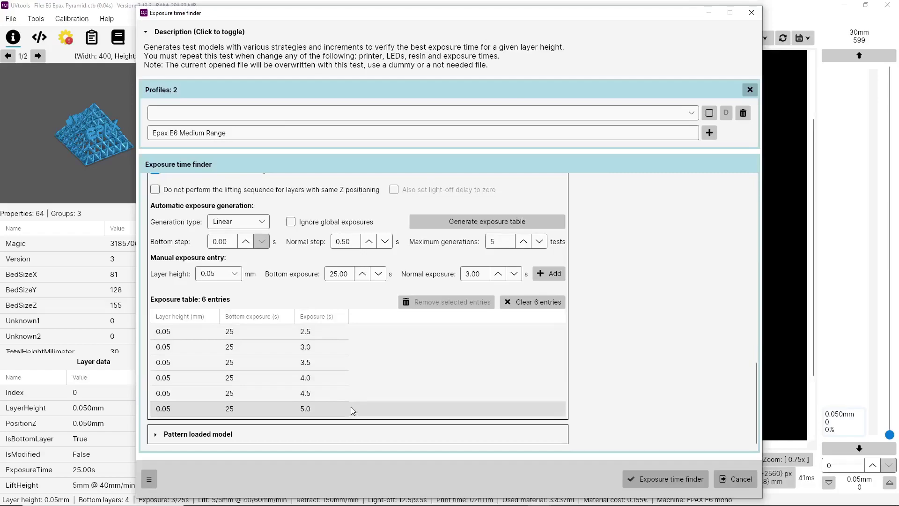
click(223, 273)
click(218, 291)
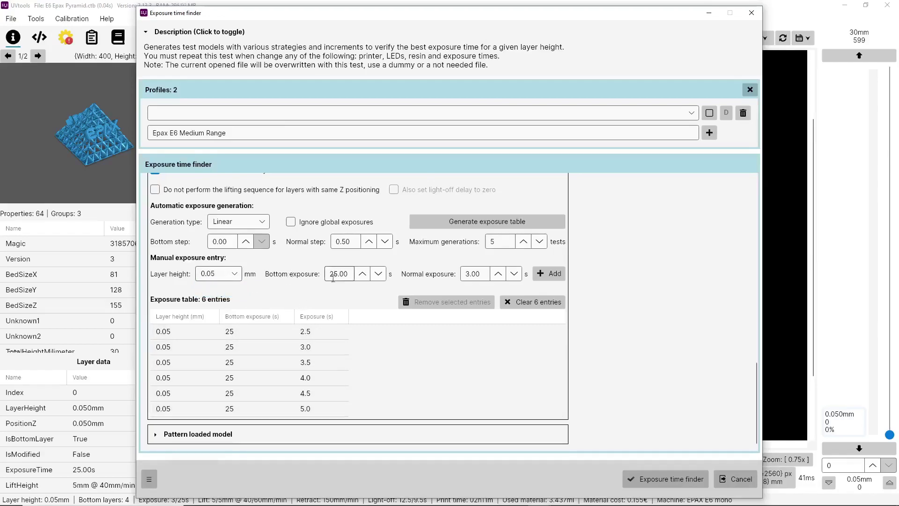
click(475, 275)
drag(482, 275, 463, 277)
text(2.25)
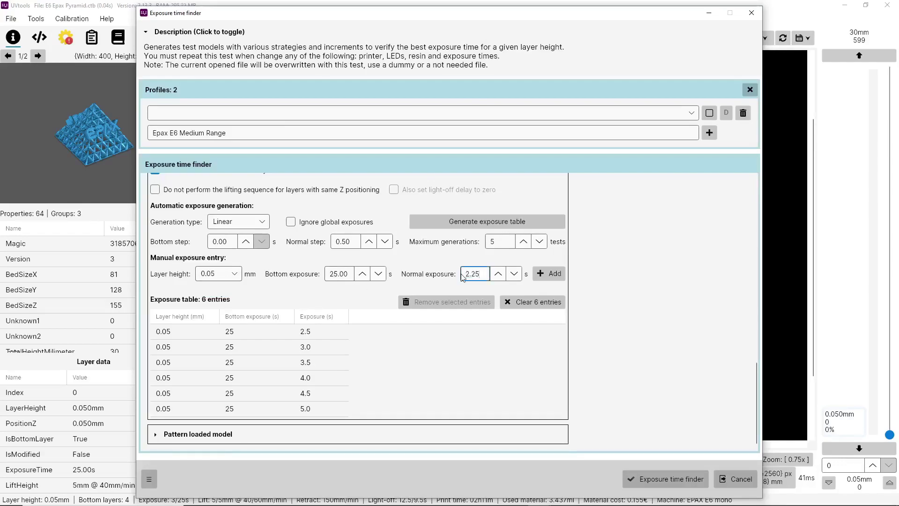
click(547, 274)
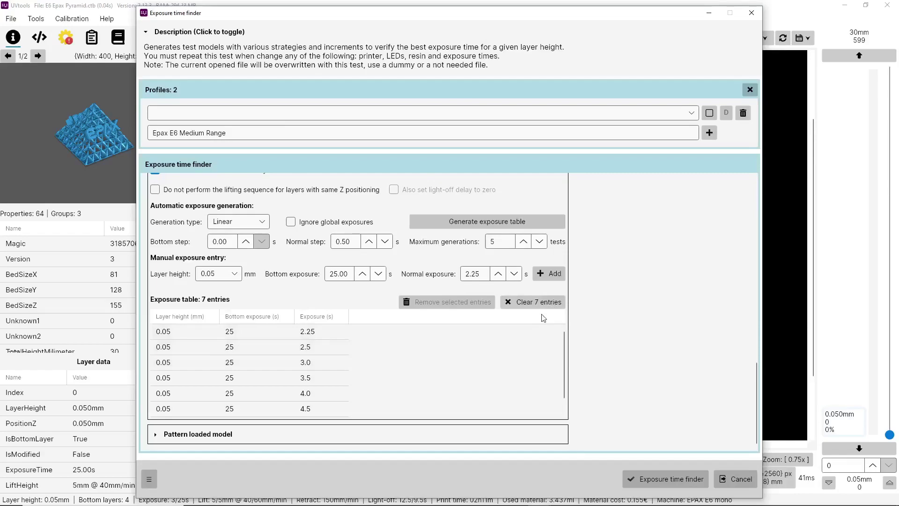
- Remove the 5.0 s entry so the table spans 2.25–4.5 s, then request test generation
scroll(370, 381, down, 1)
click(307, 410)
click(427, 303)
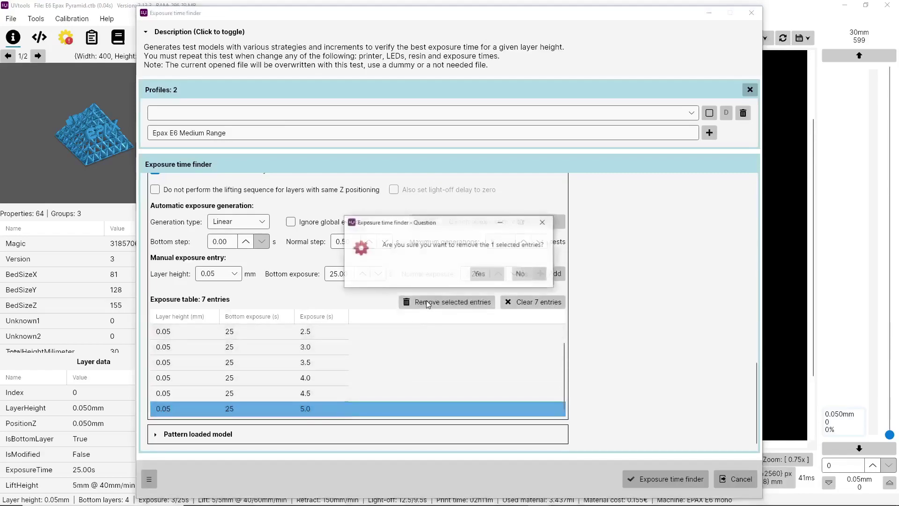
click(487, 277)
click(397, 334)
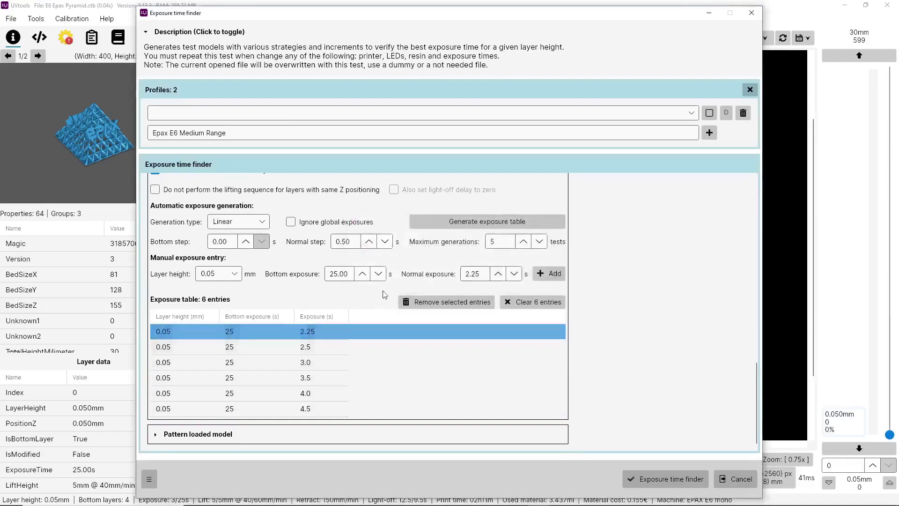
click(675, 479)
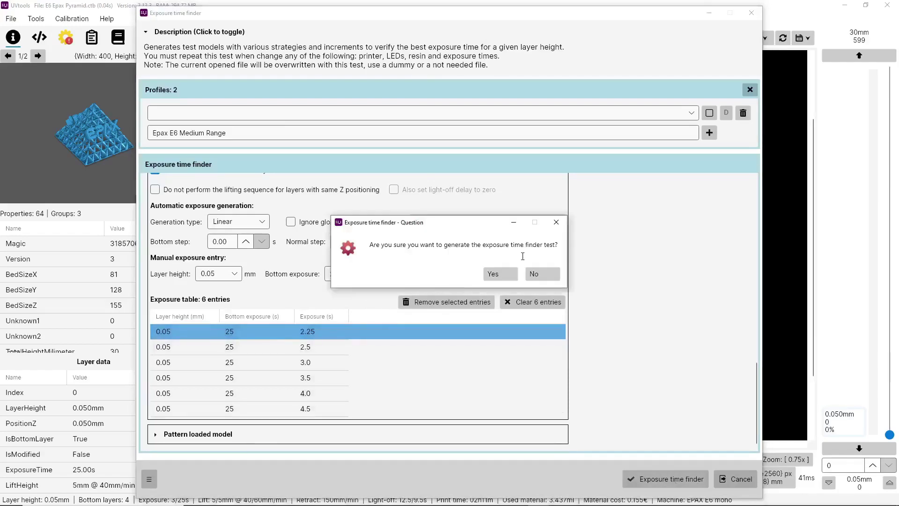
- Confirm generation and preview the 220-layer test with six pieces labelled 2.25–4.5 s
click(512, 280)
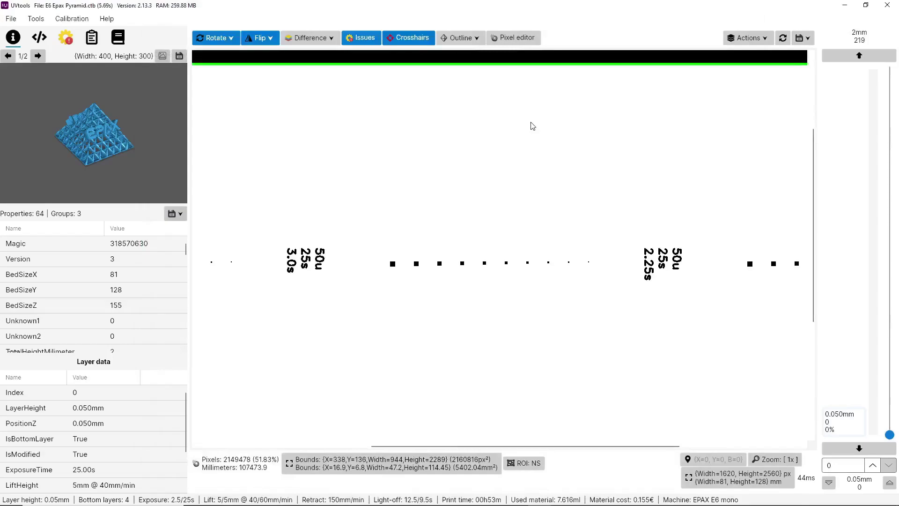
scroll(530, 124, down, 2)
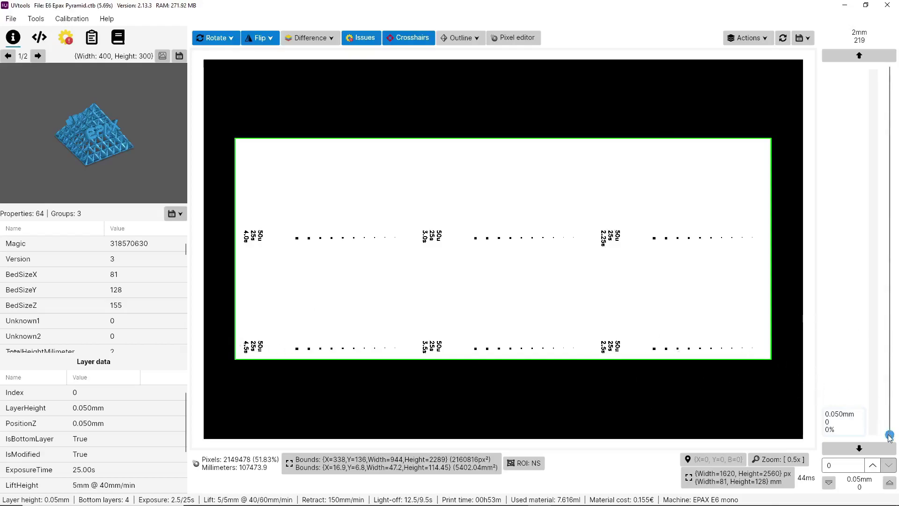
drag(890, 435, 882, 29)
- Save the test as 'E6 2.25s-4.5s (0.5X6)' in Chitubox CTB format
click(10, 18)
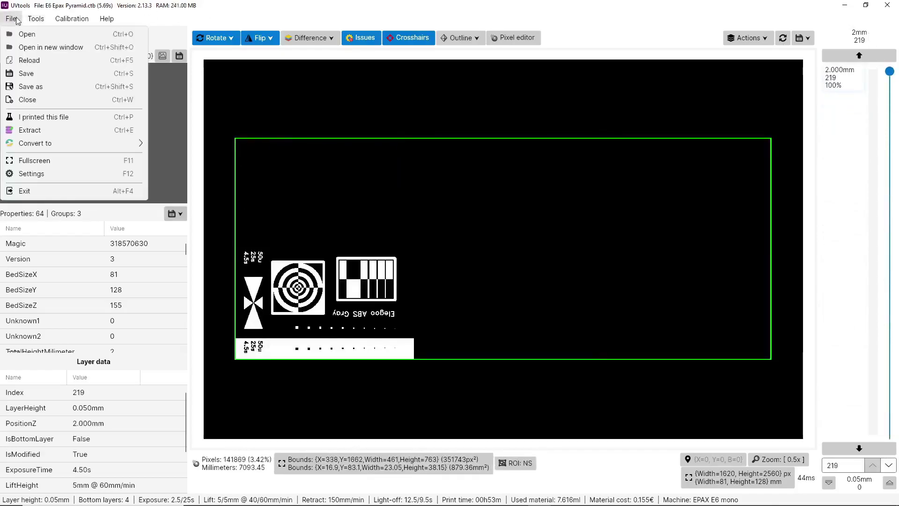
click(31, 87)
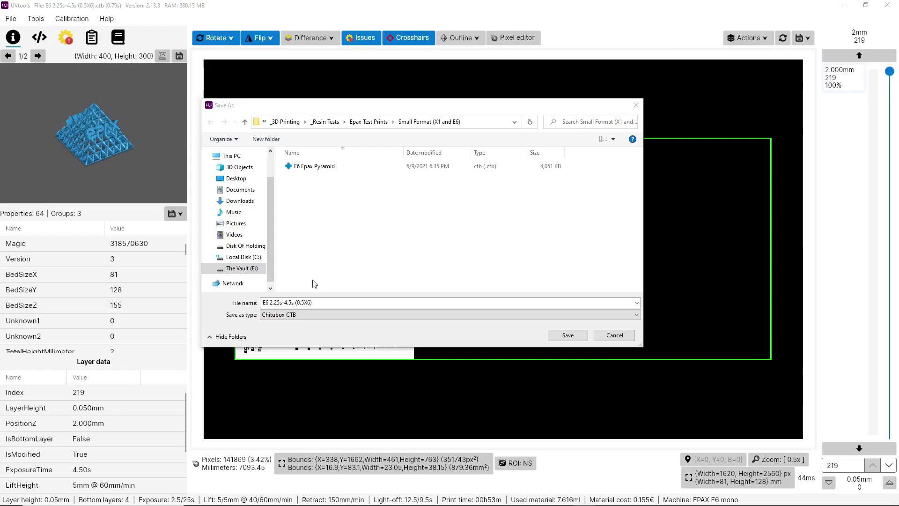
click(415, 249)
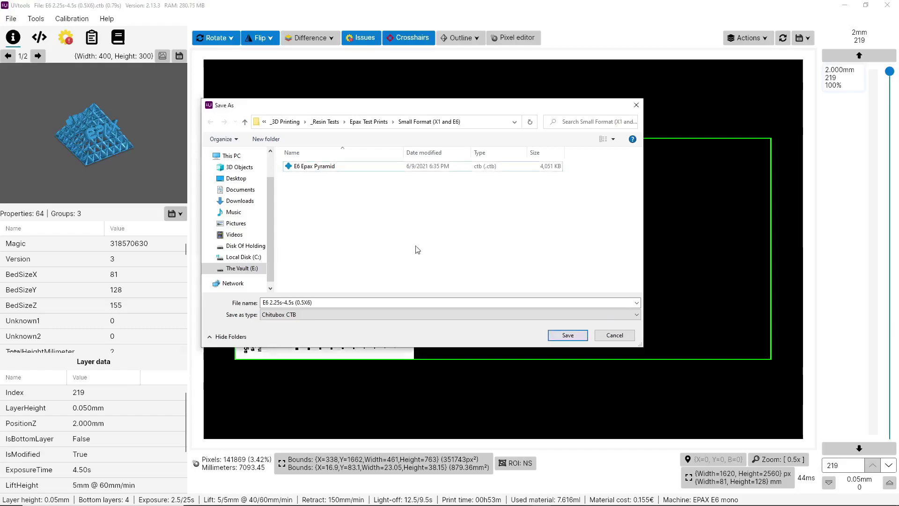
click(574, 337)
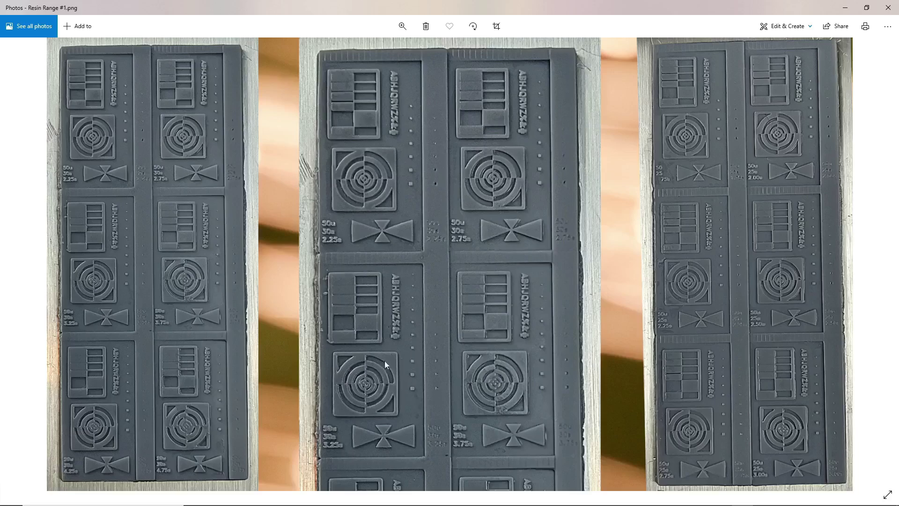
- Advance to the Resin Range #2.png photo of printed test results
key(Right)
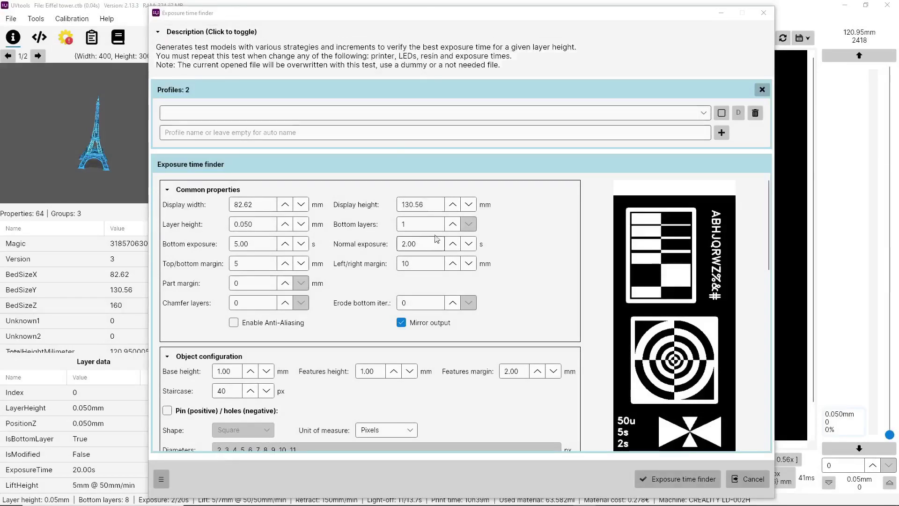
- Check the bottom layers, bottom exposure and normal exposure settings in Exposure time finder
click(426, 225)
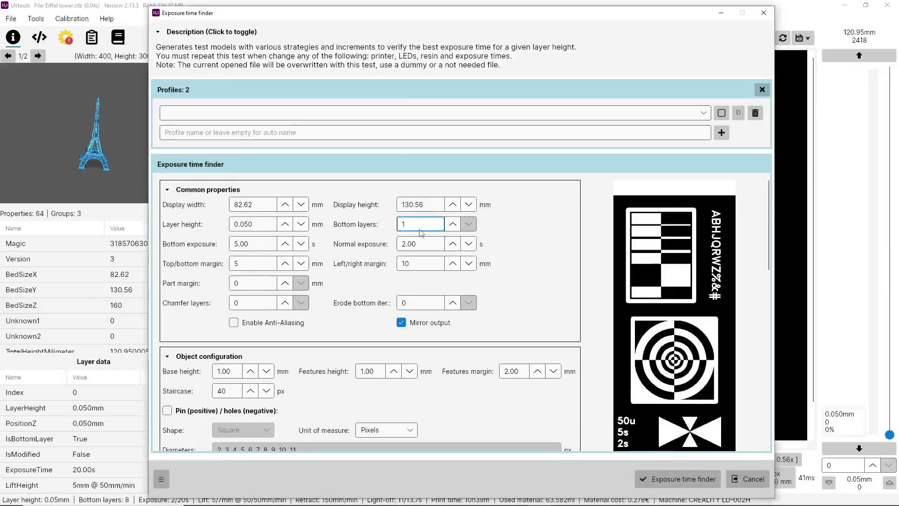
click(249, 243)
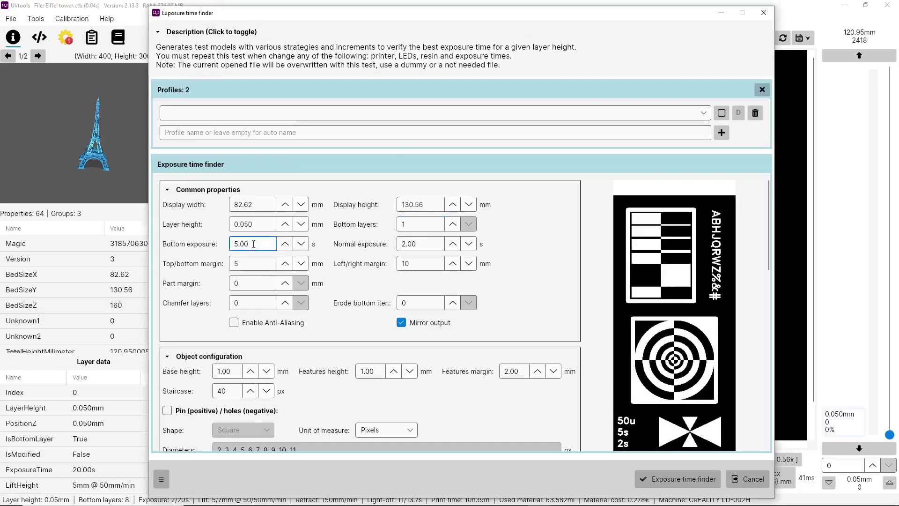
click(423, 243)
scroll(367, 303, down, 15)
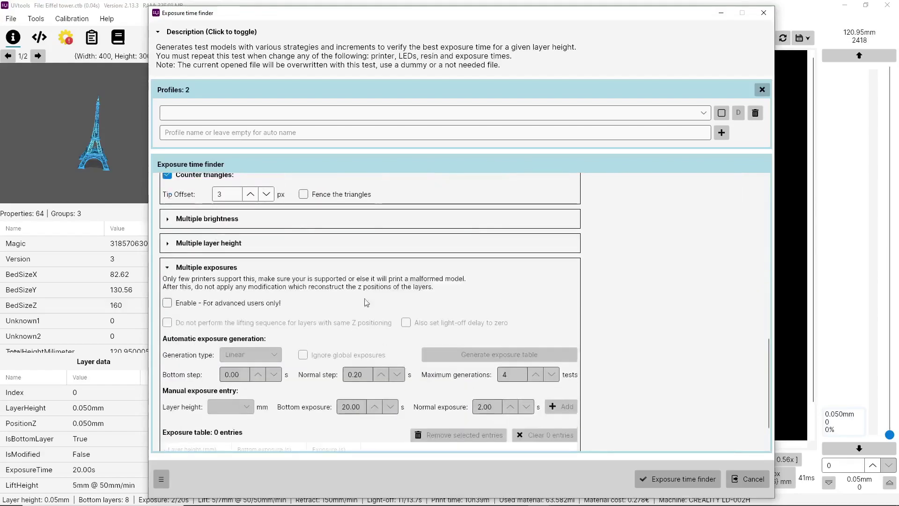
- Enable multiple exposures with a normal step of 2 and maximum generations of 3
click(167, 303)
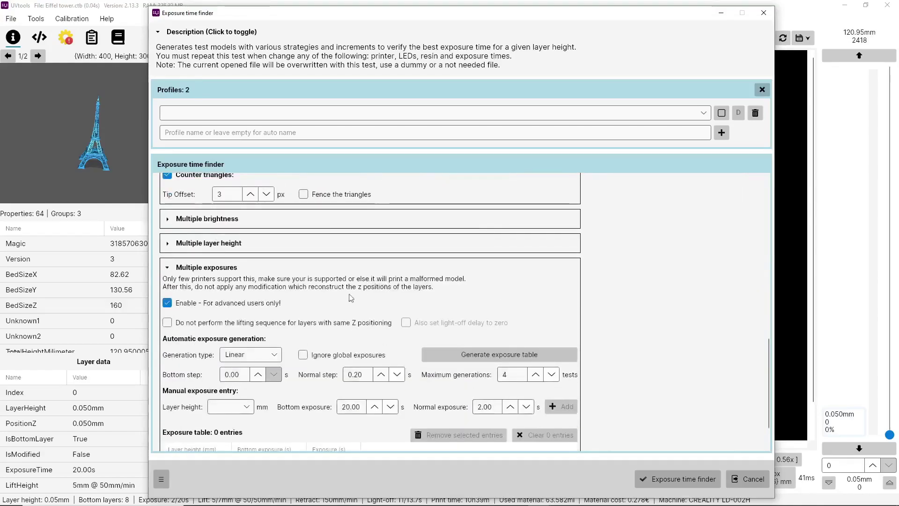
double_click(356, 374)
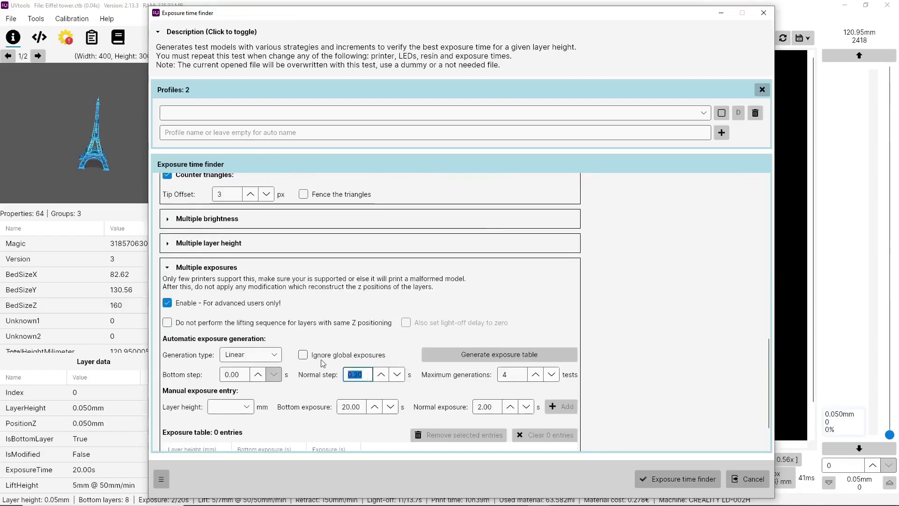
text(2)
double_click(513, 375)
text(3)
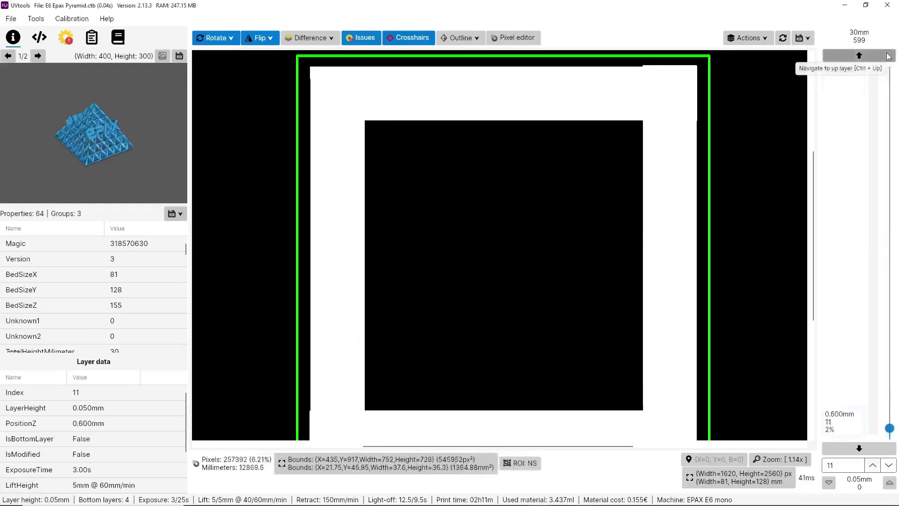
- Step the E6 Epax Pyramid slice preview up to layer 213 at 10.700 mm
click(888, 56)
click(887, 57)
click(888, 56)
click(888, 56)
click(888, 56)
click(887, 56)
click(887, 56)
click(888, 56)
click(888, 57)
click(887, 57)
click(888, 57)
click(888, 56)
click(888, 56)
click(888, 56)
click(887, 56)
click(888, 56)
click(887, 56)
click(887, 56)
click(888, 56)
click(887, 56)
click(888, 56)
click(888, 56)
click(888, 56)
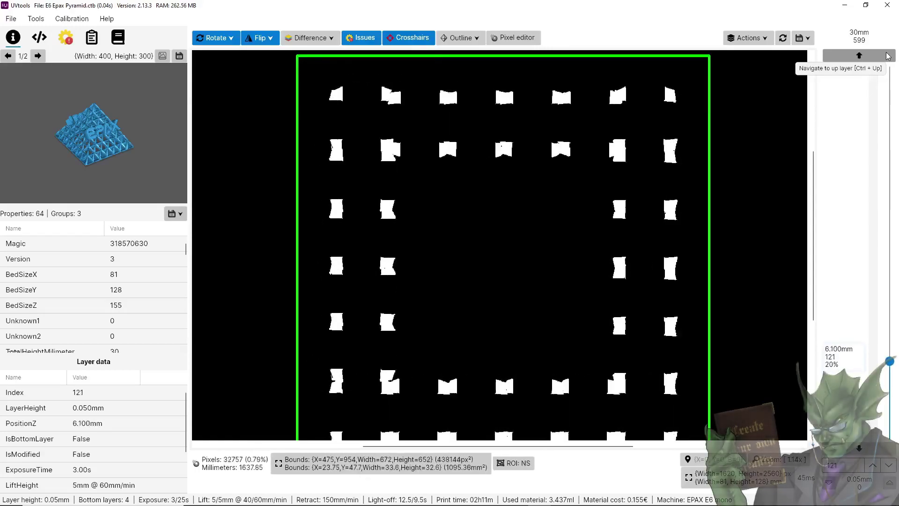
click(889, 56)
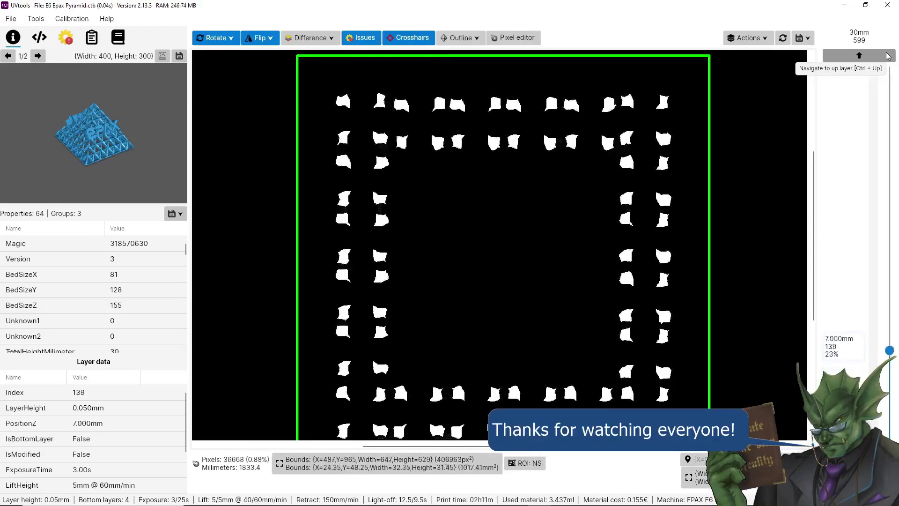
click(889, 56)
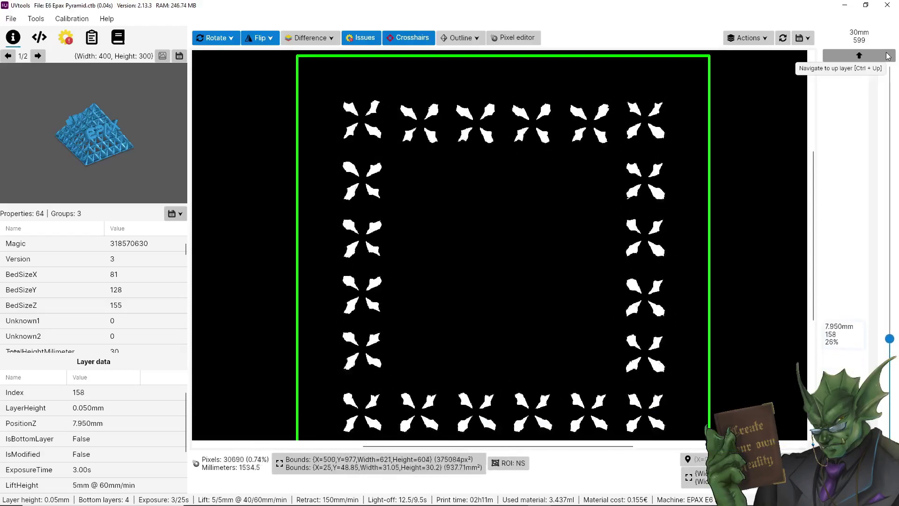
click(888, 56)
click(888, 56)
click(888, 57)
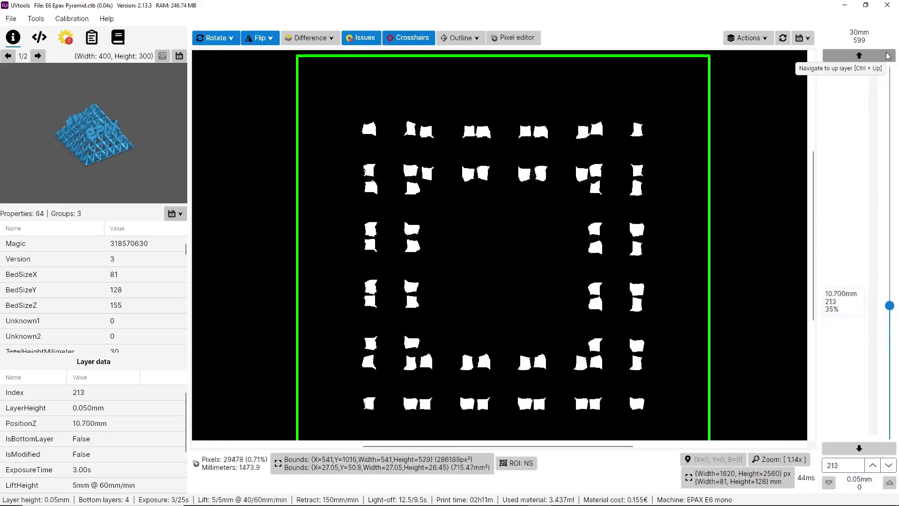